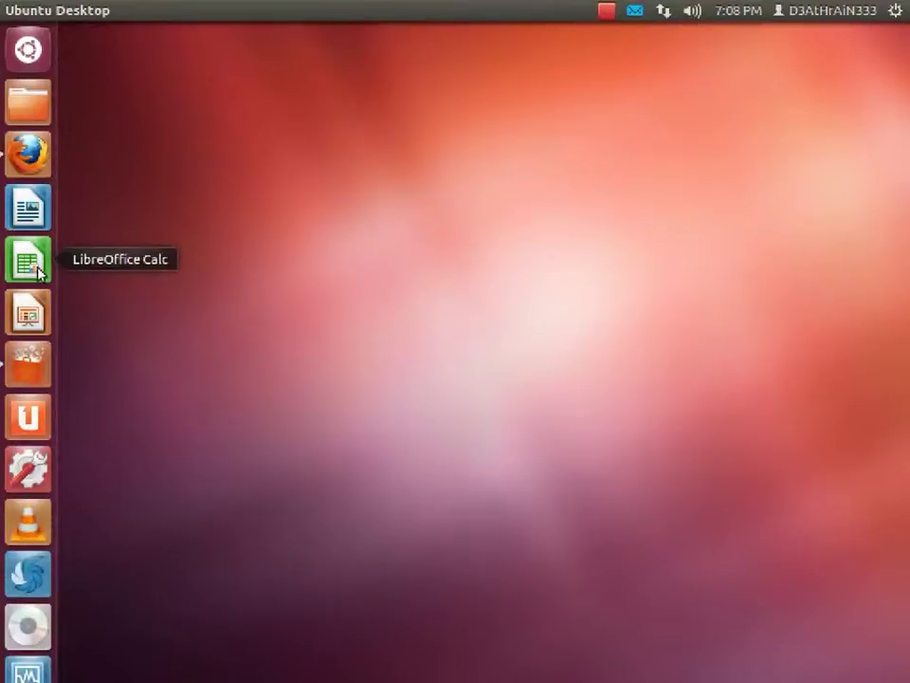
# Step: Restore the Ubuntu Software Center window on the Sound Converter page, installed 2012-09-25
pyautogui.scroll(-1, 36, 273)
pyautogui.scroll(-1, 35, 277)
pyautogui.scroll(-1, 35, 271)
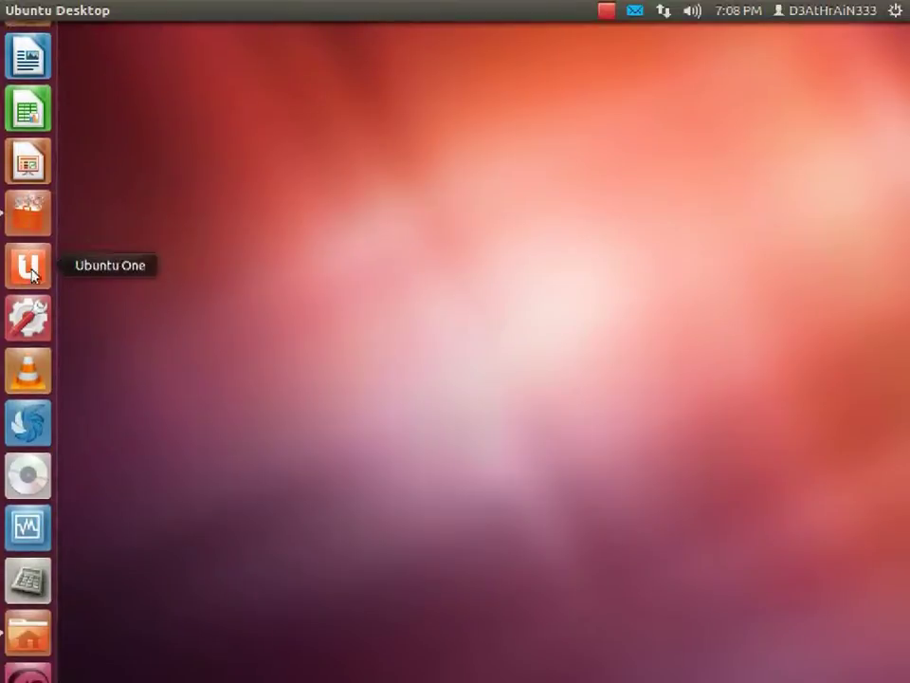
pyautogui.scroll(-1, 34, 272)
pyautogui.scroll(1, 32, 270)
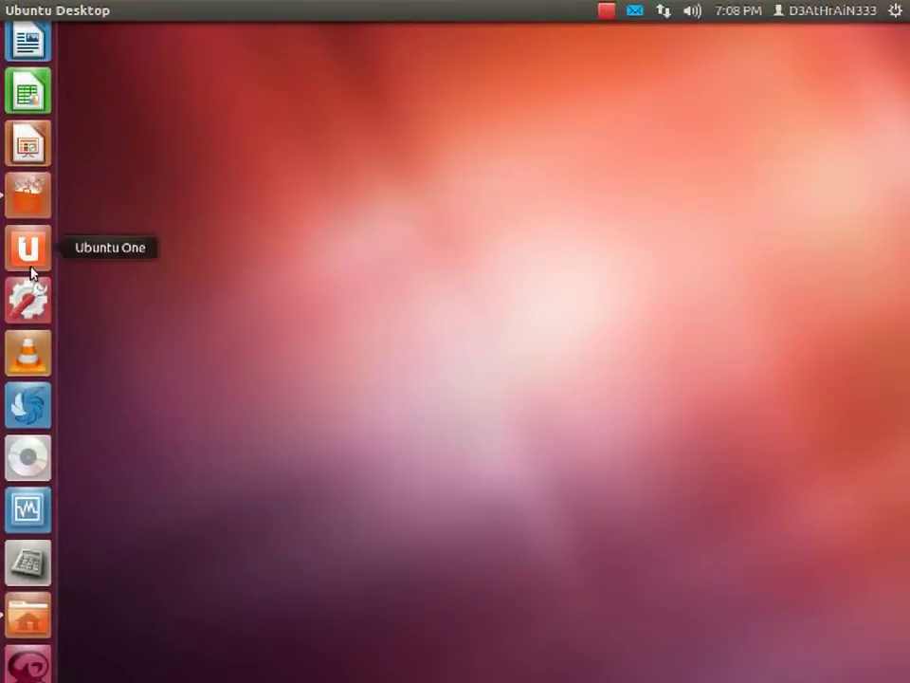
pyautogui.click(29, 199)
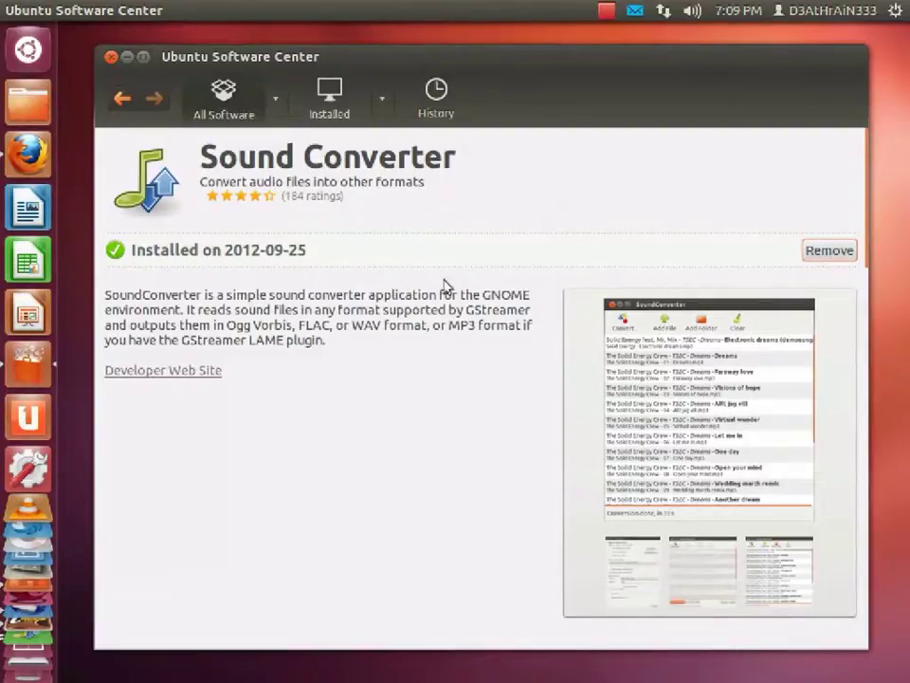
# Step: Minimize Software Center and bring up the Sound Converter window
pyautogui.click(127, 57)
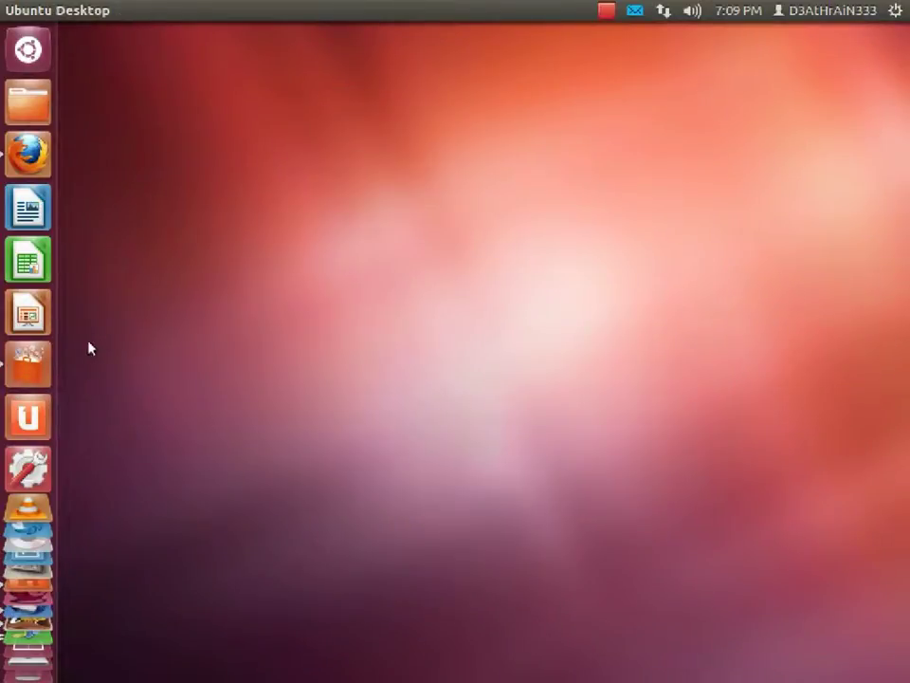
pyautogui.moveTo(28, 408)
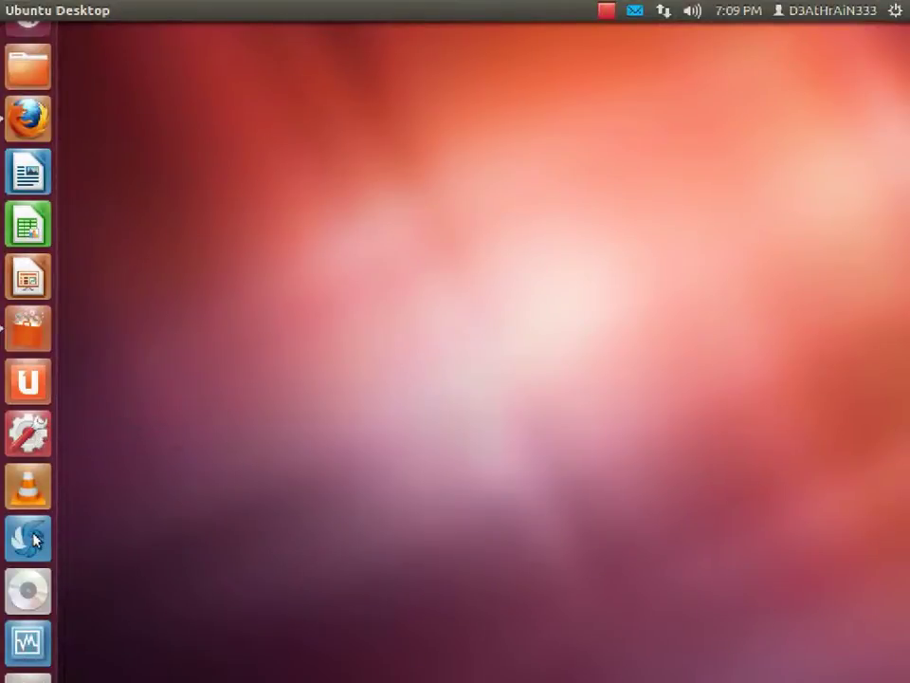
pyautogui.scroll(-1, 33, 538)
pyautogui.scroll(-1, 33, 538)
pyautogui.scroll(-1, 33, 539)
pyautogui.scroll(-1, 33, 541)
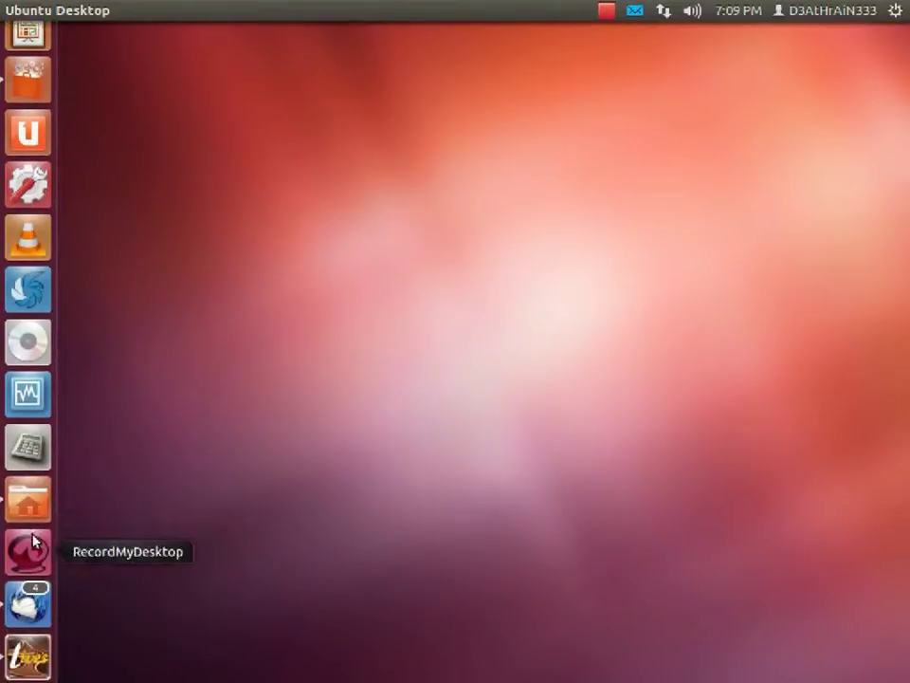
pyautogui.scroll(-1, 33, 539)
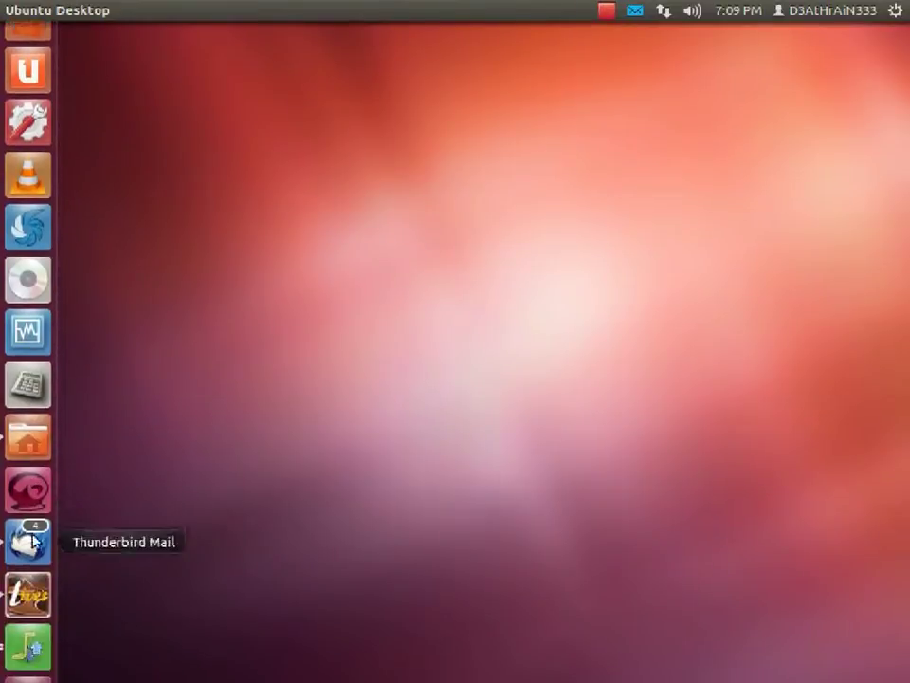
pyautogui.click(27, 635)
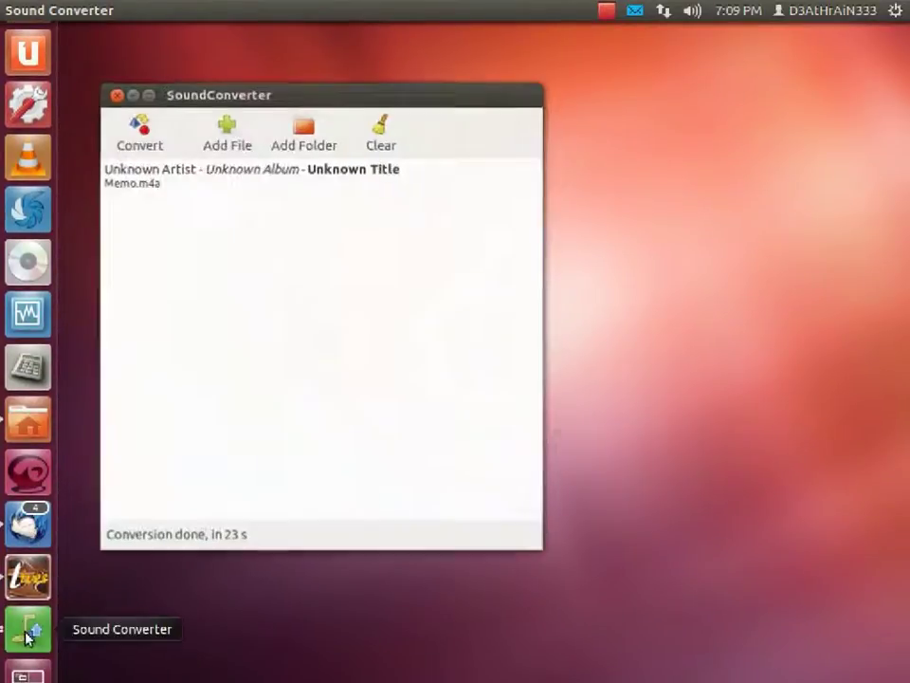
# Step: Clear the converted Memo.m4a entry from the list, then cancel the Add File dialog
pyautogui.click(244, 181)
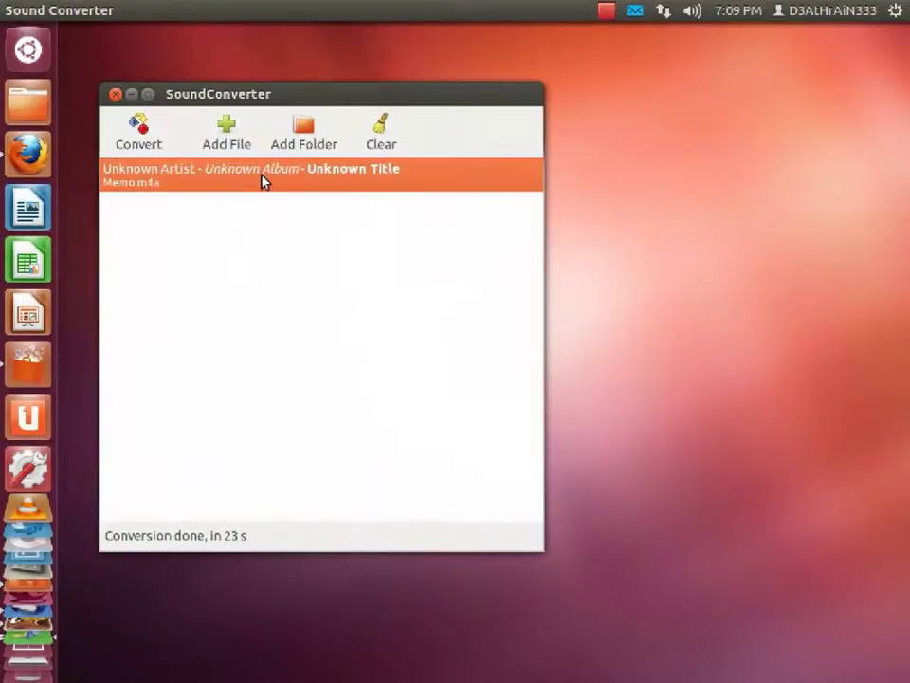
pyautogui.click(402, 147)
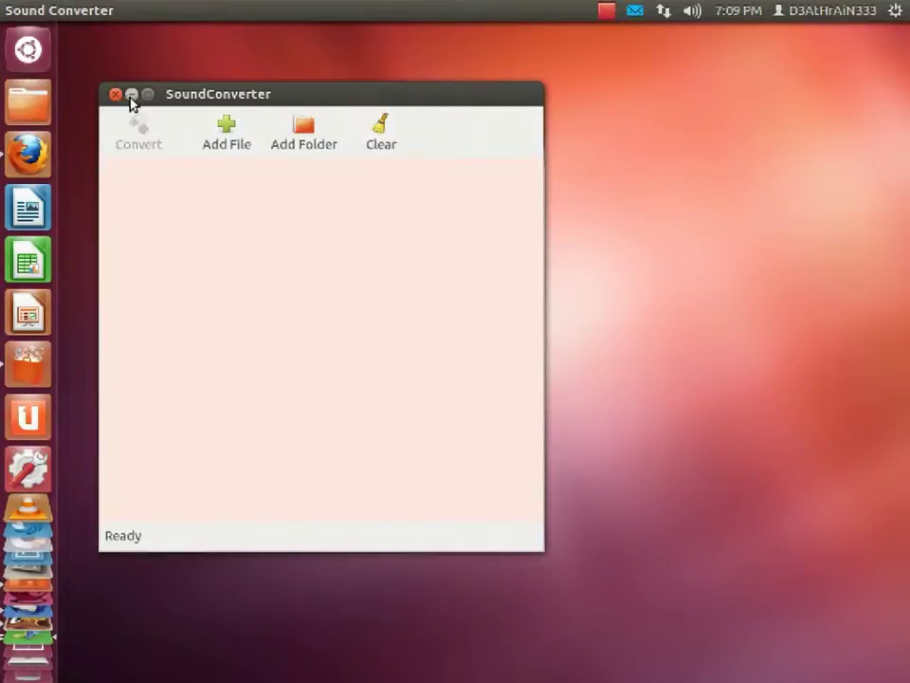
pyautogui.click(220, 137)
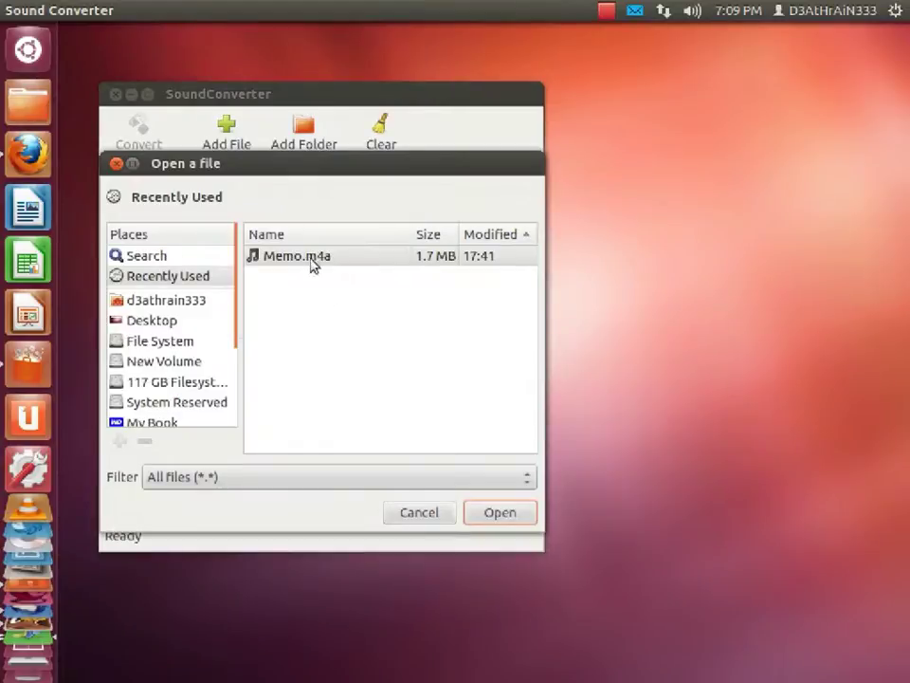
pyautogui.click(417, 517)
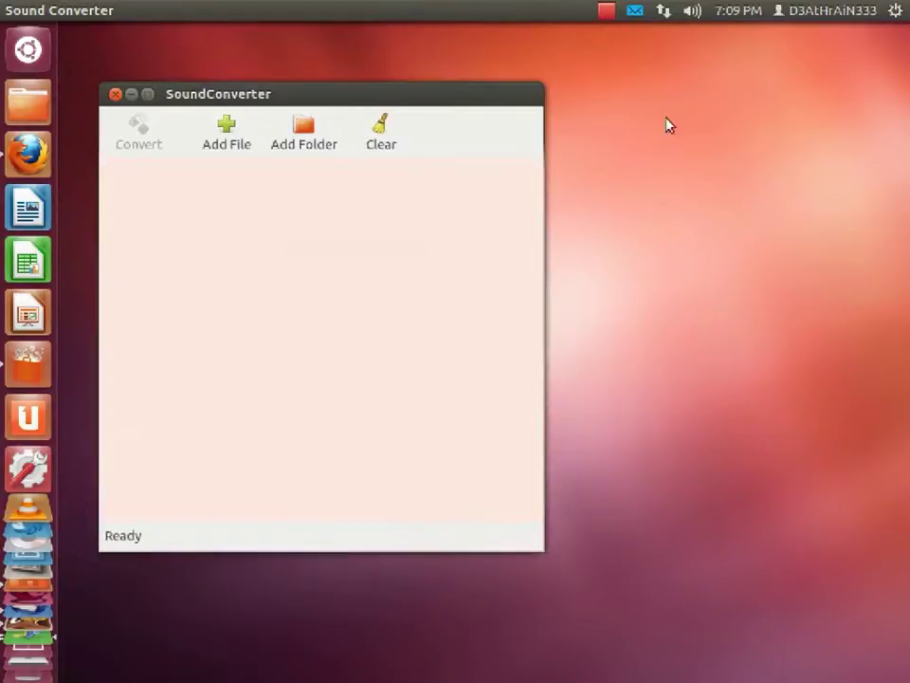
# Step: Launch Thunderbird from the messaging menu and open the 'Lives video edit software' message
pyautogui.click(635, 11)
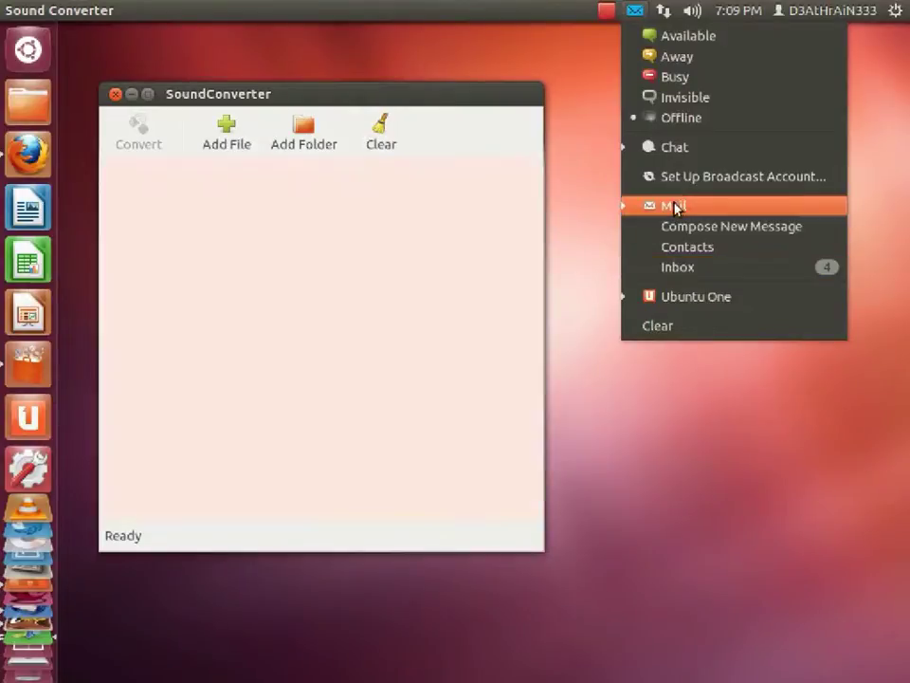
pyautogui.click(668, 205)
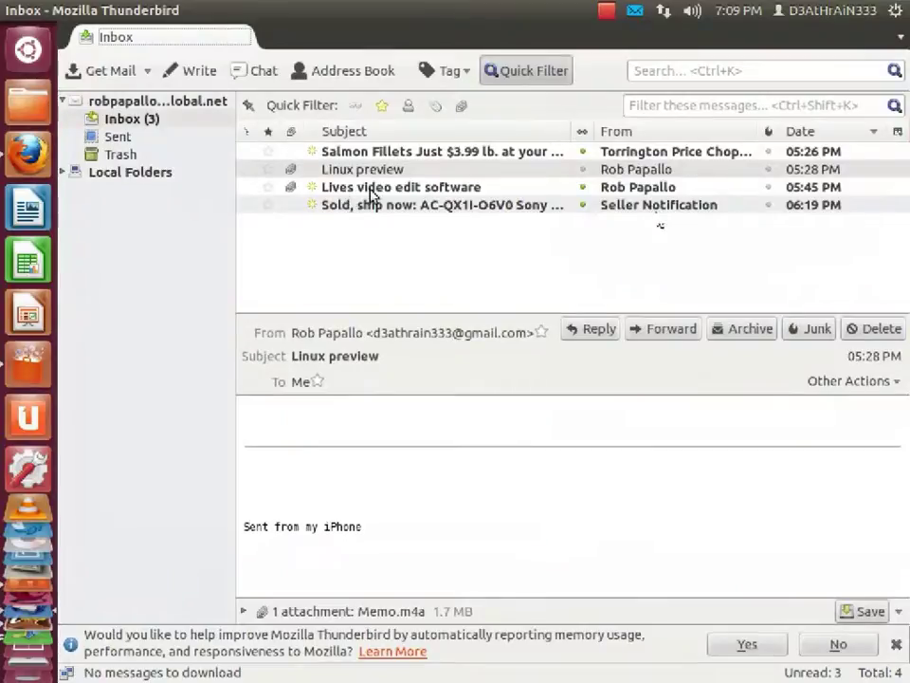
pyautogui.click(373, 189)
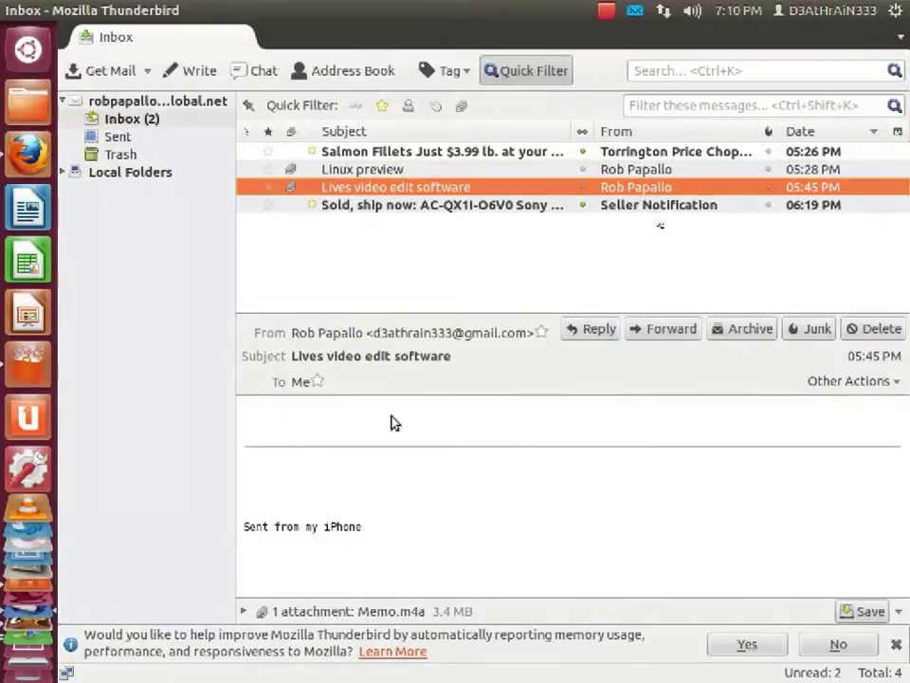
# Step: Save the Memo.m4a attachment to Downloads, replacing the existing copy
pyautogui.click(861, 616)
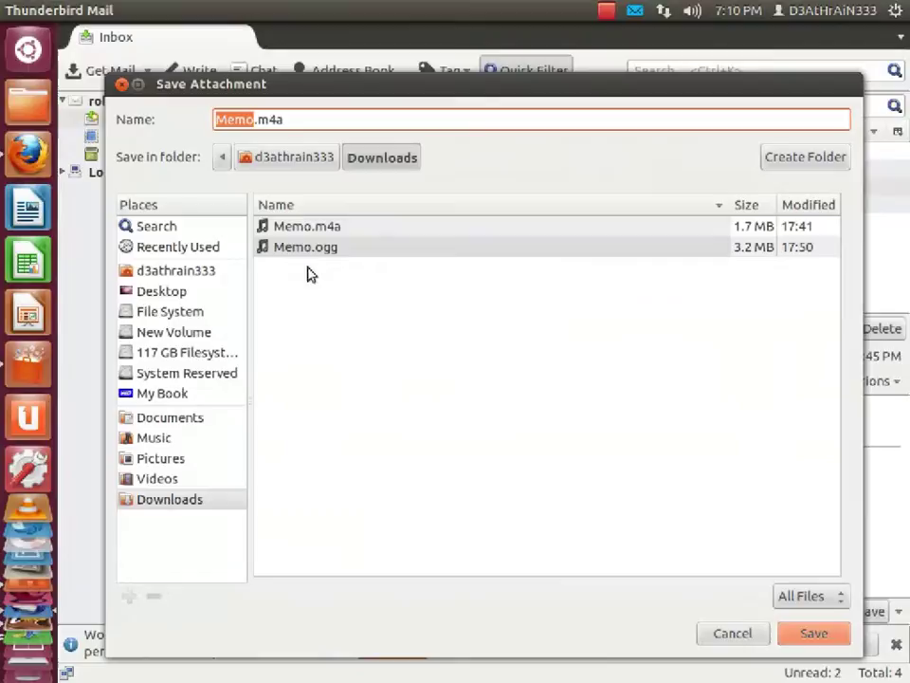
pyautogui.click(327, 227)
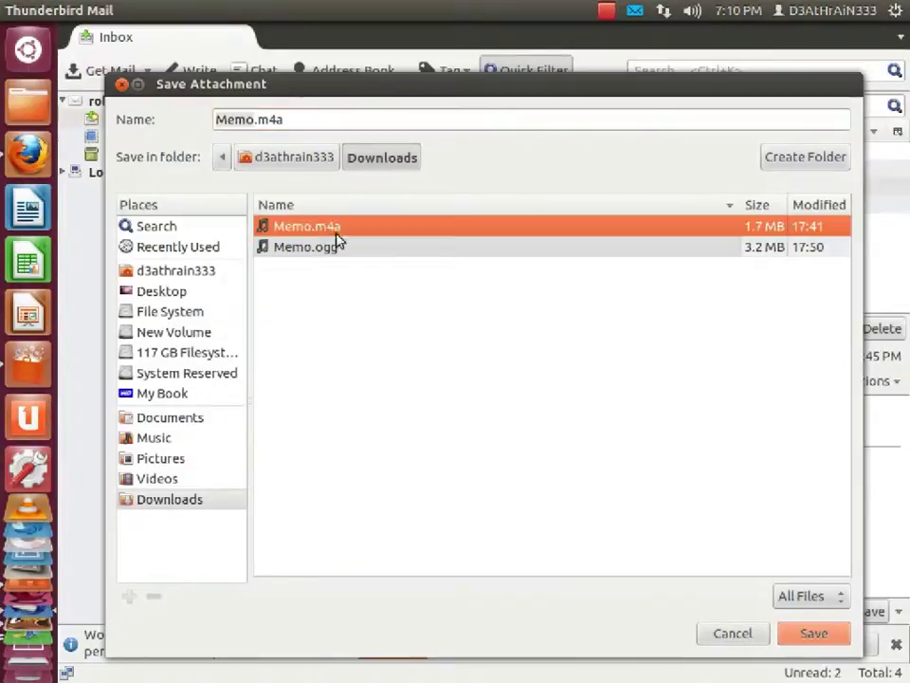
pyautogui.click(817, 633)
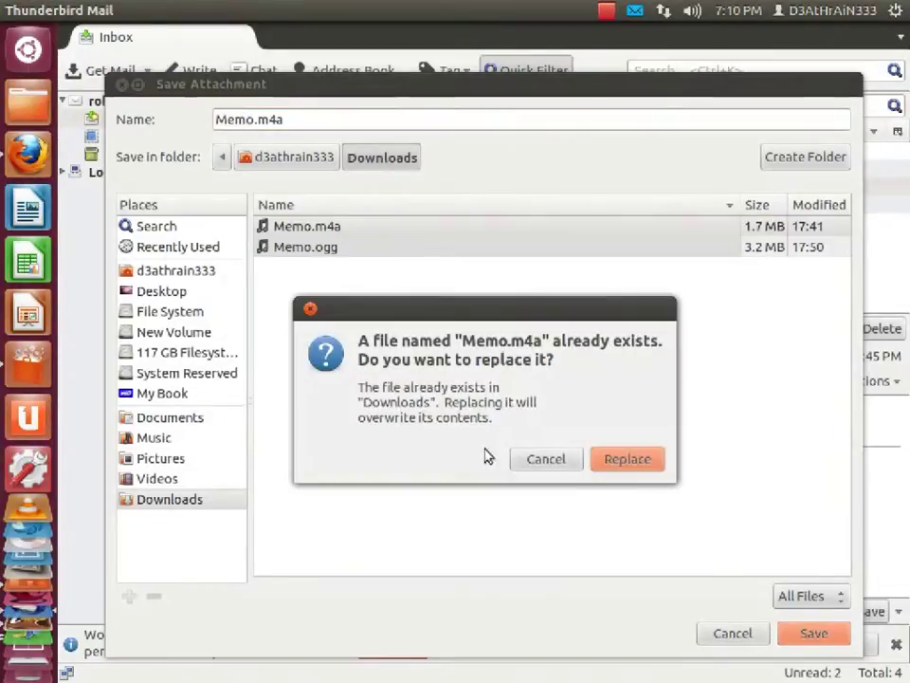
pyautogui.click(637, 465)
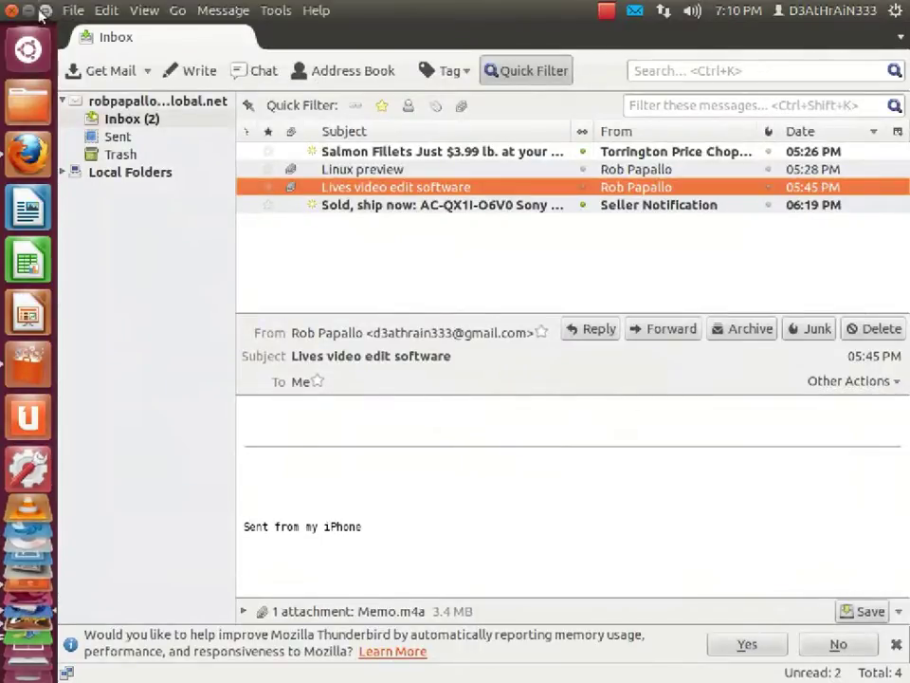
# Step: Close Thunderbird and browse the file manager to the Downloads folder with the Memo files
pyautogui.click(29, 11)
pyautogui.moveTo(261, 99); pyautogui.dragTo(282, 103)
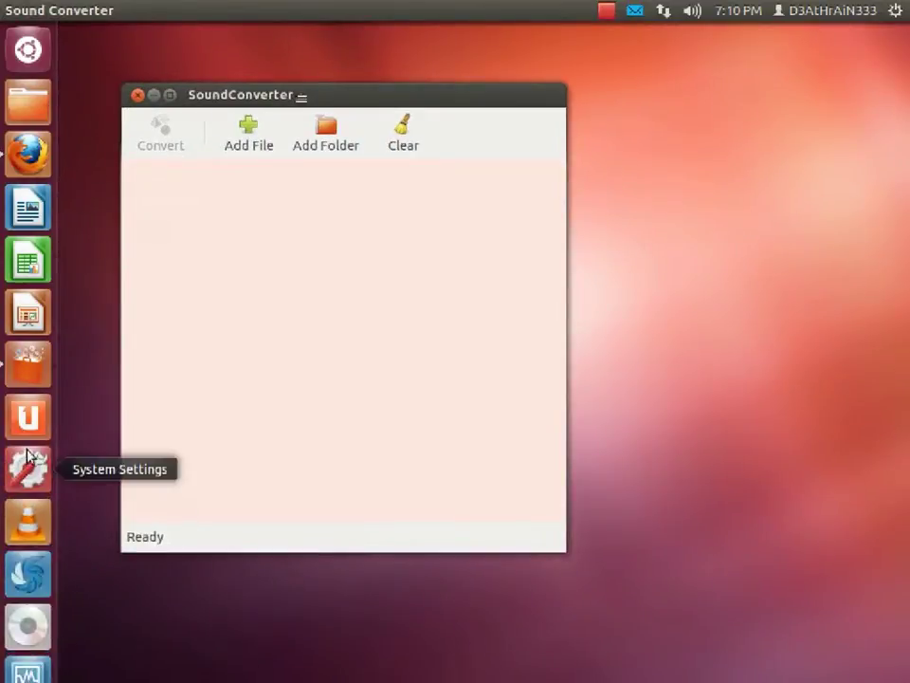
pyautogui.scroll(-3, 27, 455)
pyautogui.click(28, 603)
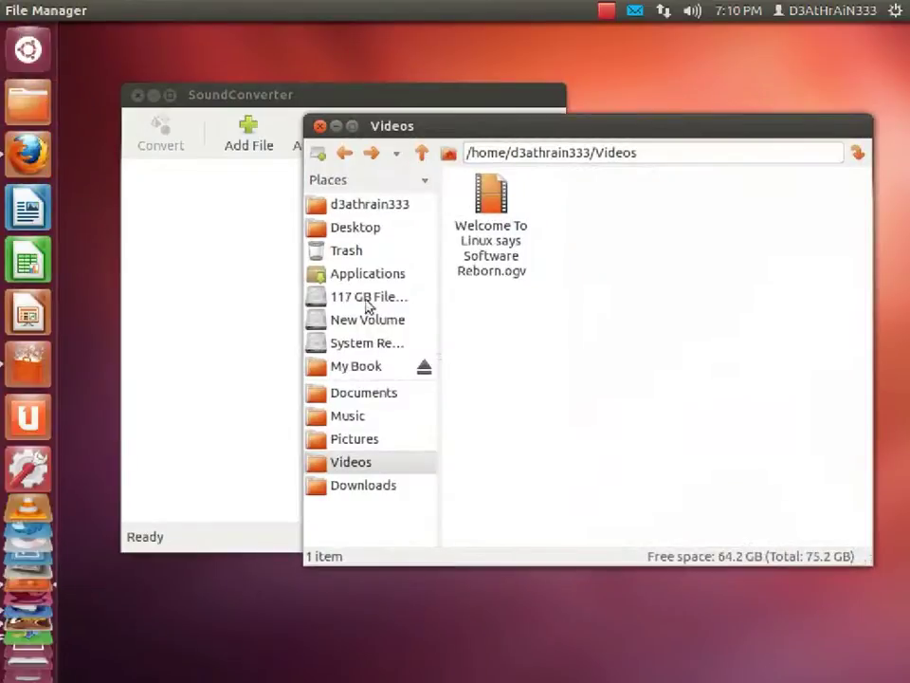
pyautogui.click(388, 402)
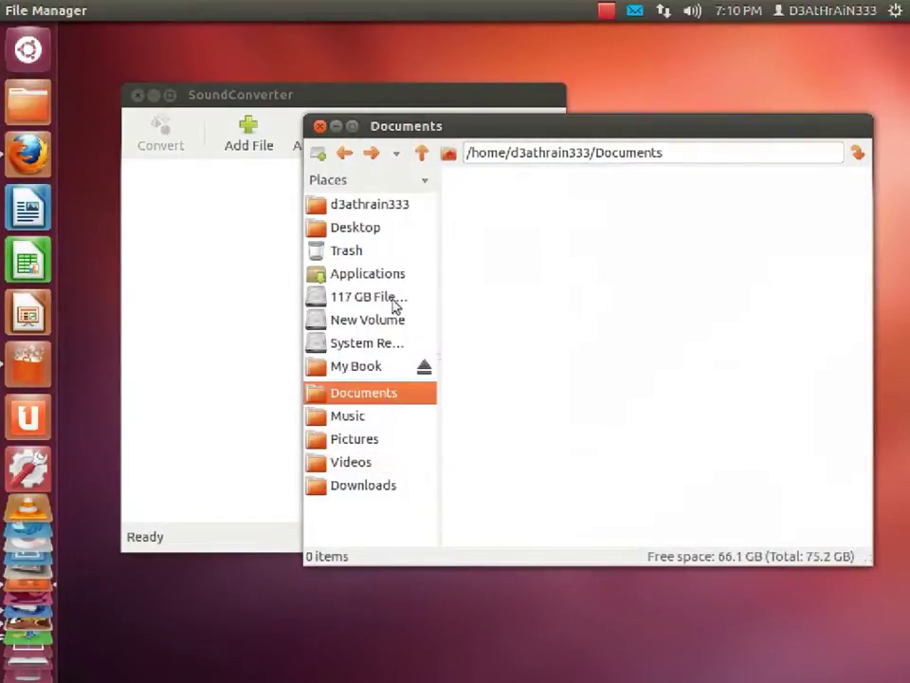
pyautogui.click(371, 492)
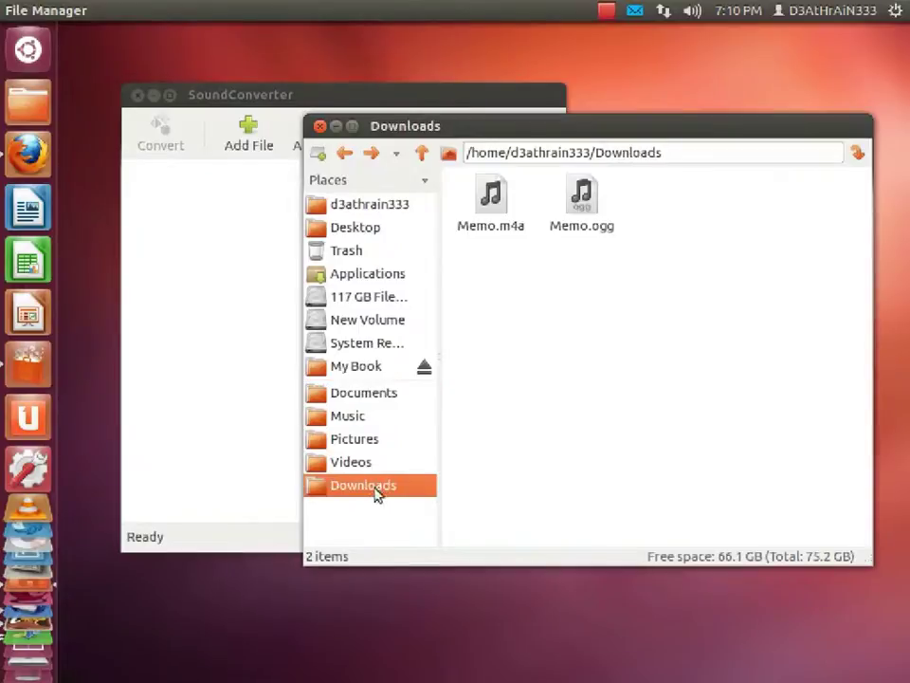
# Step: Move Memo.ogg to the trash, then close the Downloads window
pyautogui.click(590, 202)
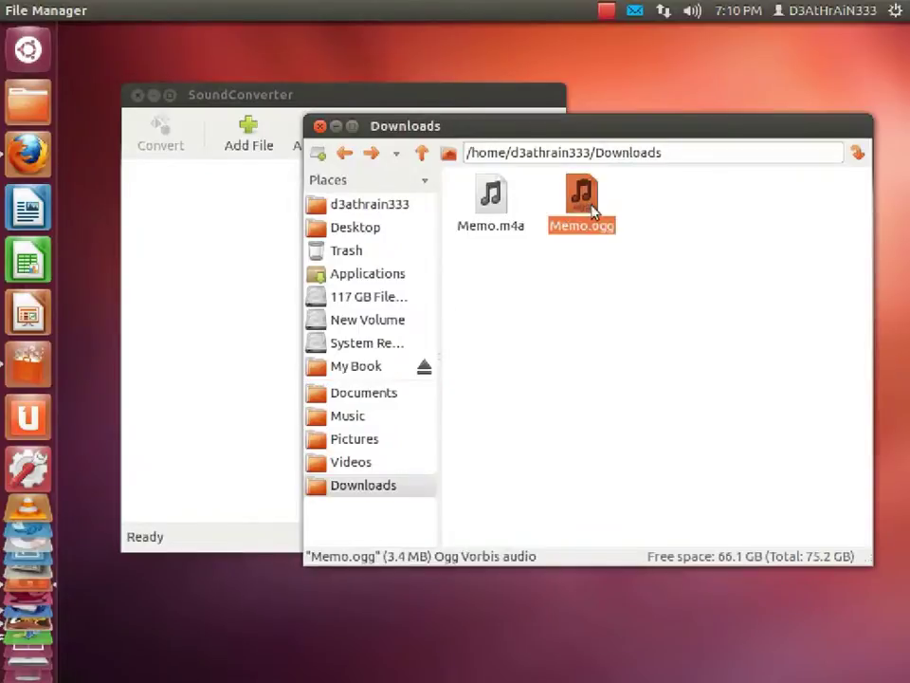
pyautogui.rightClick(590, 203)
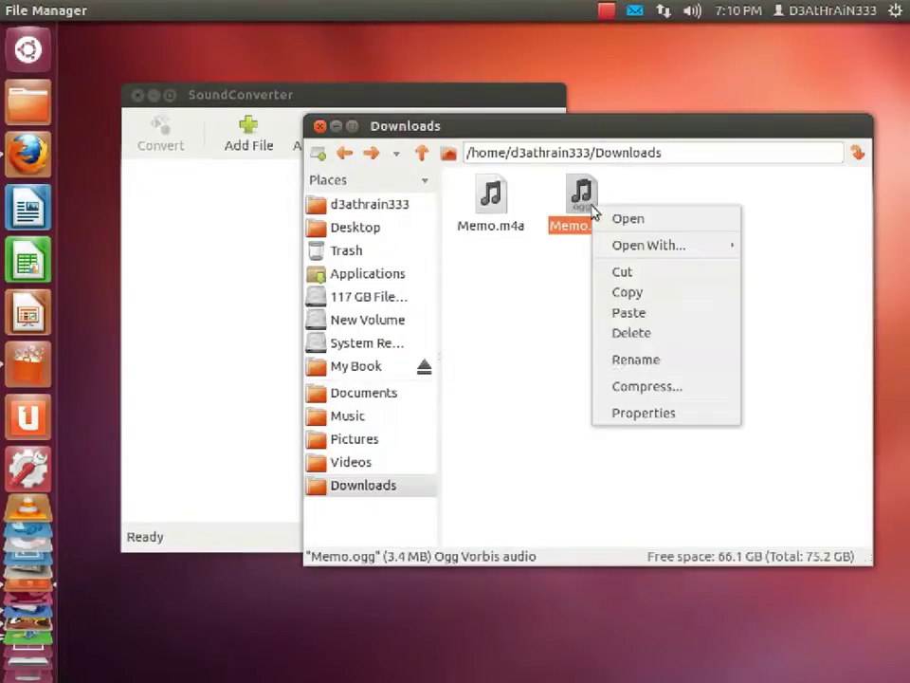
pyautogui.click(658, 334)
pyautogui.click(727, 408)
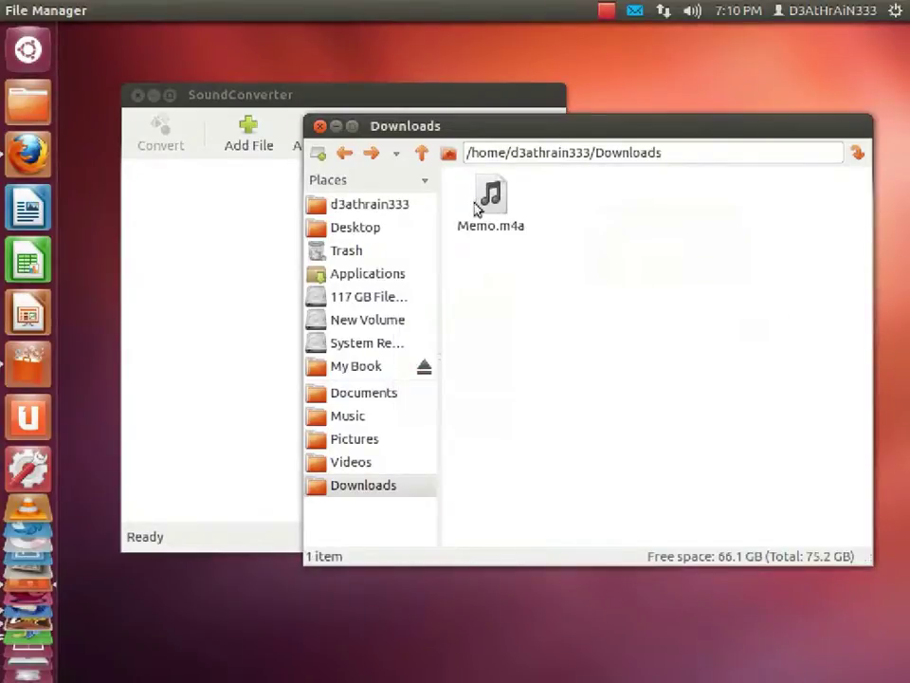
pyautogui.click(332, 124)
# Step: Add Memo.m4a from Recently Used to the conversion list and start converting it
pyautogui.click(242, 135)
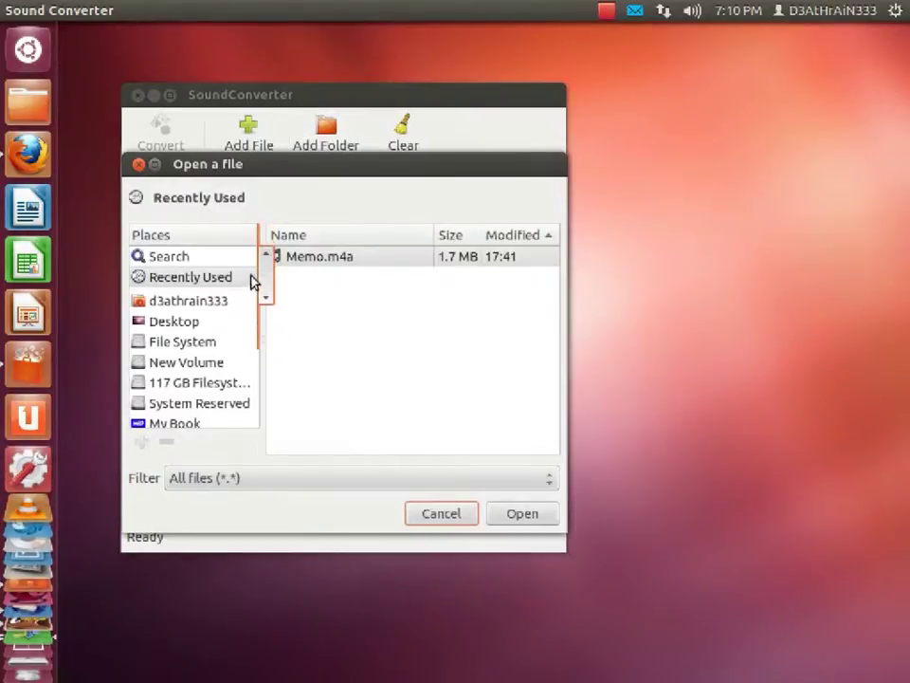
pyautogui.click(340, 265)
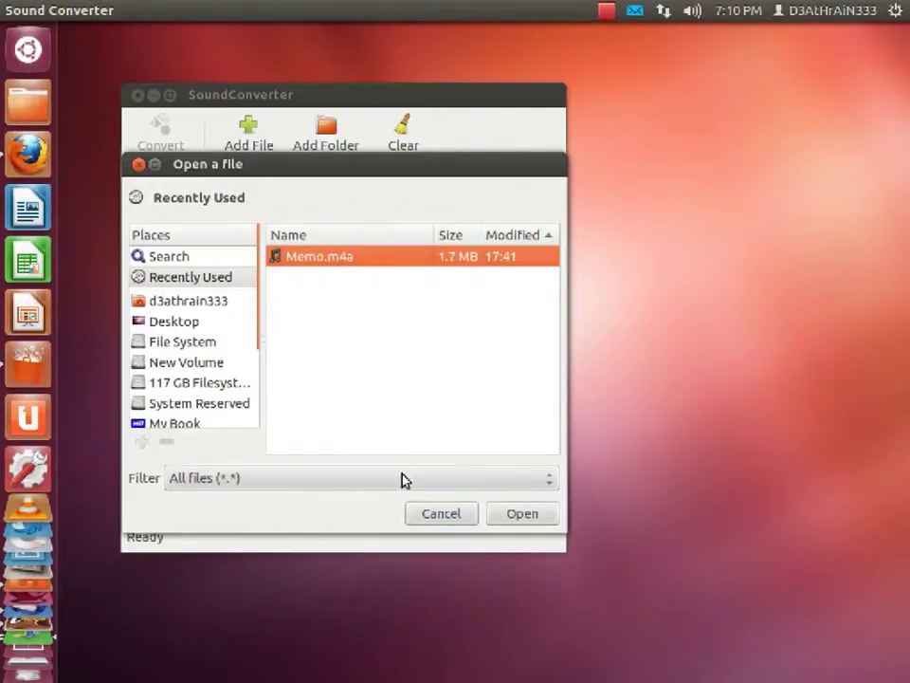
pyautogui.click(522, 515)
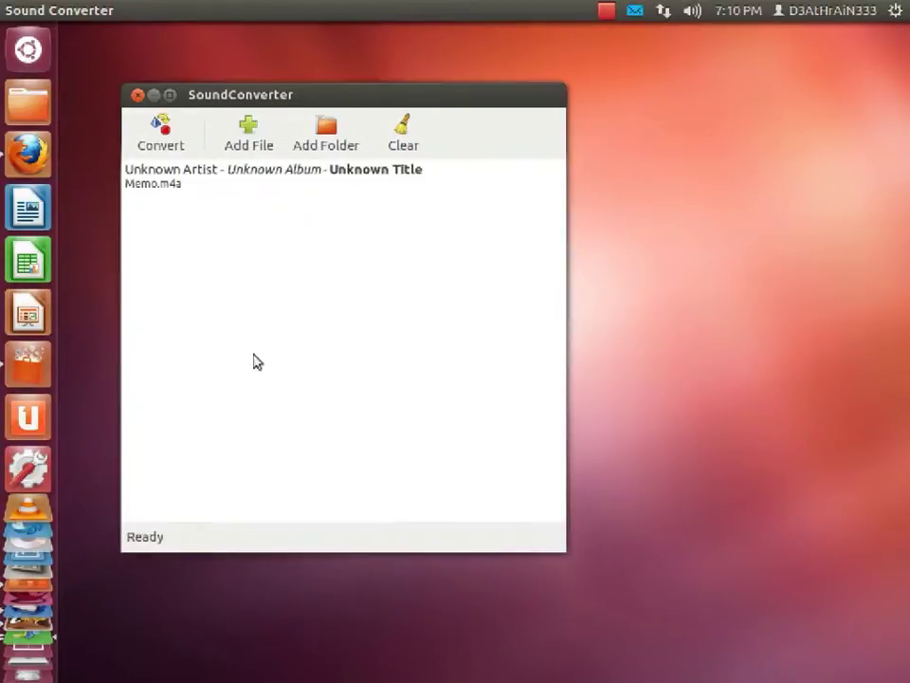
pyautogui.click(160, 142)
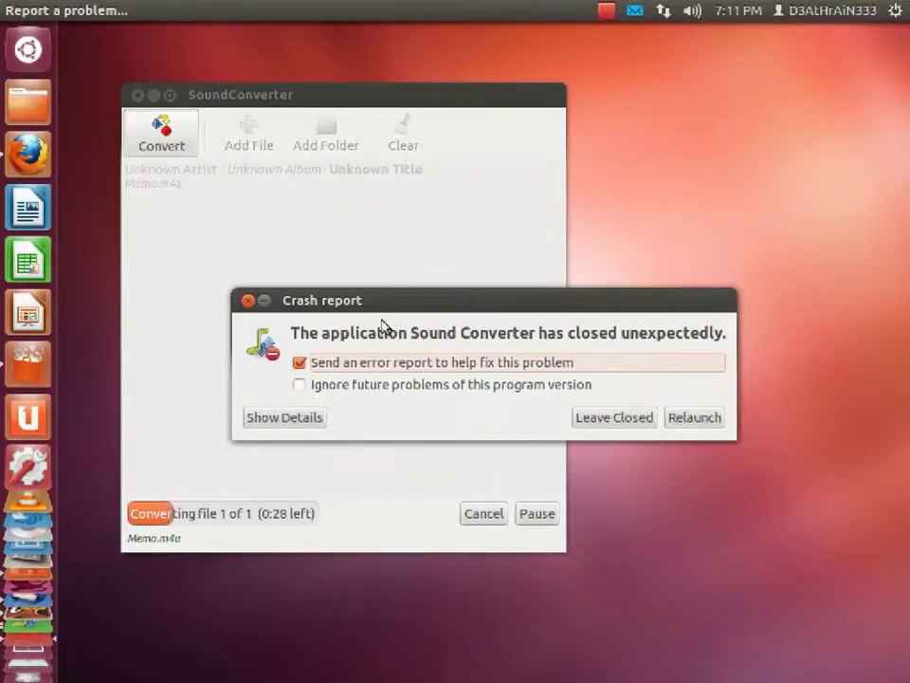
# Step: Keep the crash report aside until Memo.m4a finishes converting in 33 s, then relaunch
pyautogui.moveTo(388, 306)
pyautogui.mouseDown()
pyautogui.moveTo(538, 261)
pyautogui.moveTo(549, 237)
pyautogui.mouseUp()
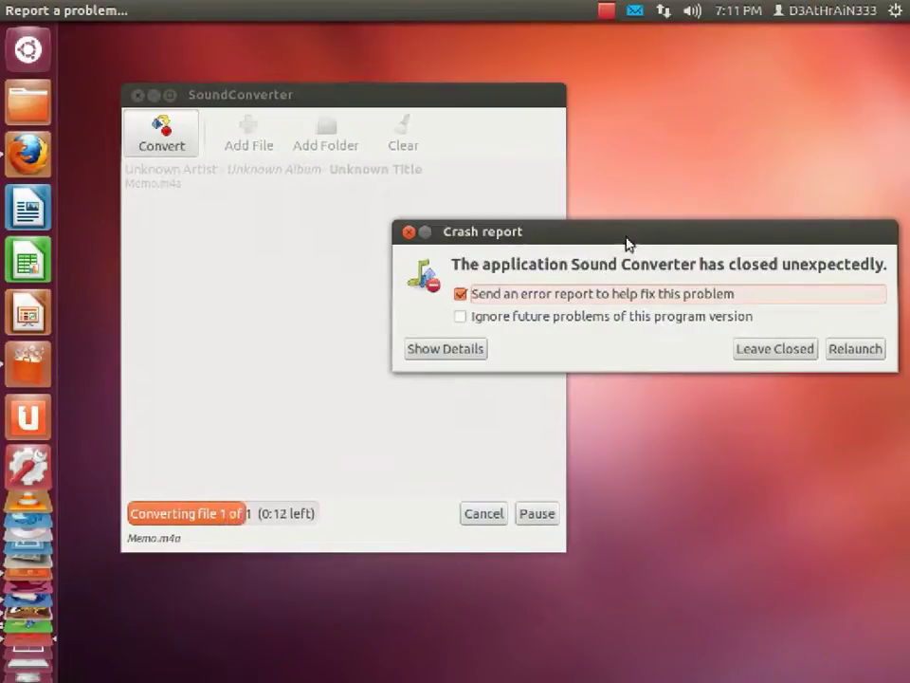
pyautogui.moveTo(626, 243); pyautogui.dragTo(573, 237)
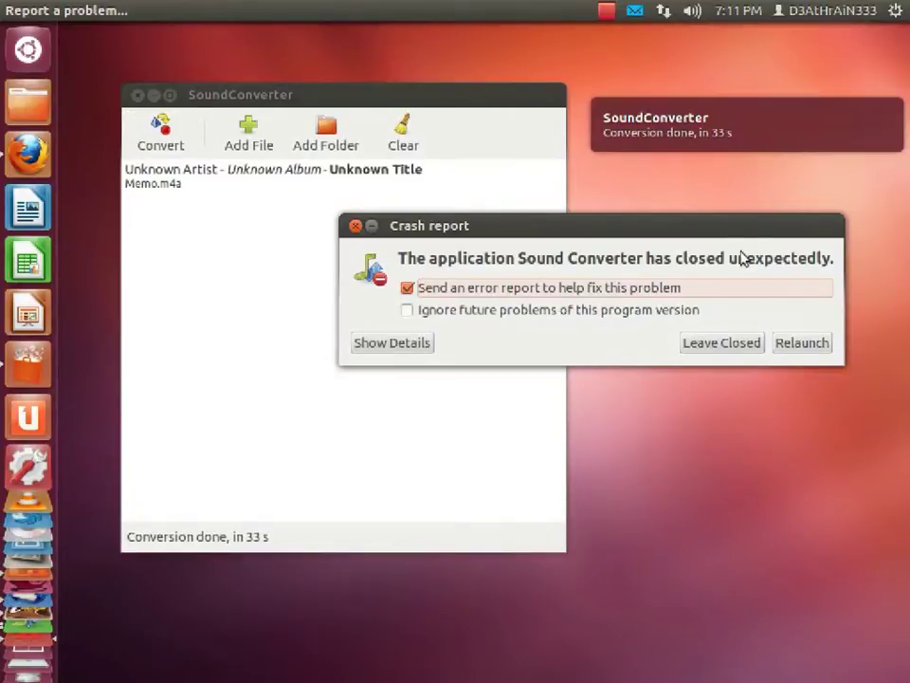
pyautogui.click(799, 346)
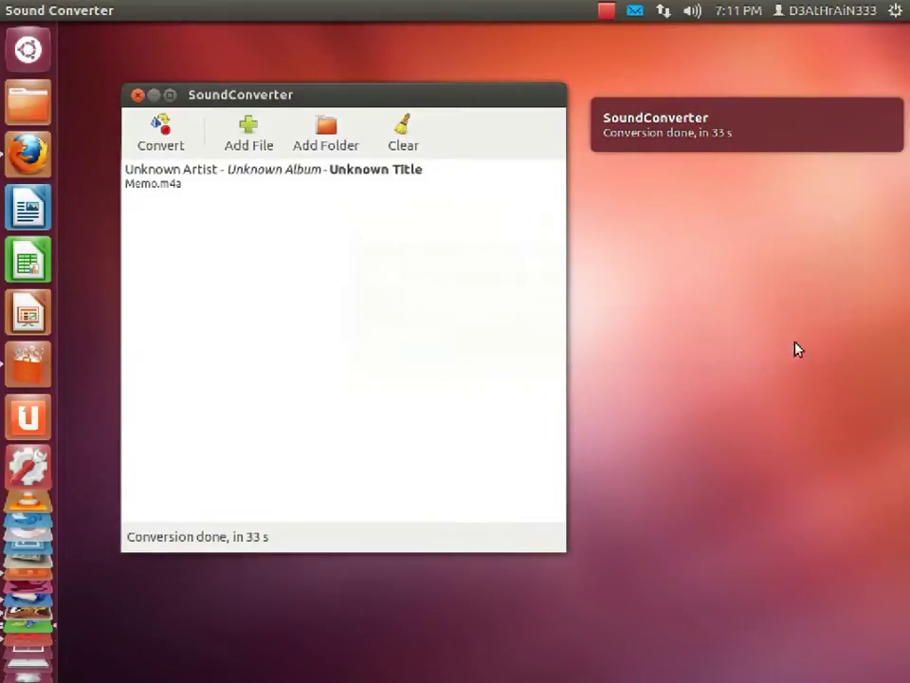
# Step: Minimize Sound Converter and bring up the LiVES video editor from the launcher
pyautogui.click(150, 95)
pyautogui.scroll(-1, 40, 434)
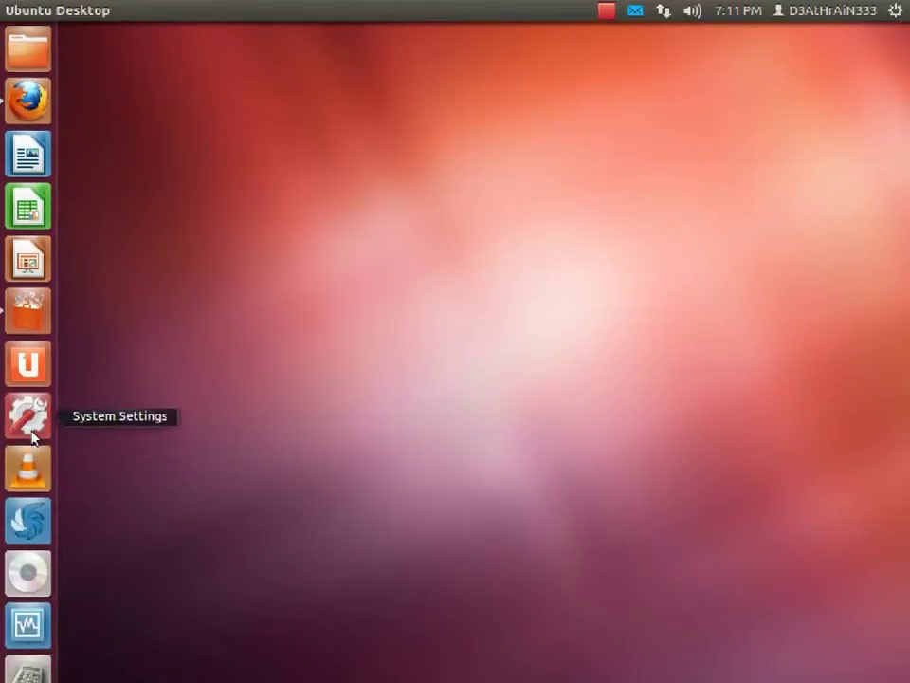
pyautogui.scroll(-1, 38, 436)
pyautogui.scroll(-1, 34, 446)
pyautogui.scroll(-1, 28, 460)
pyautogui.scroll(-2, 29, 462)
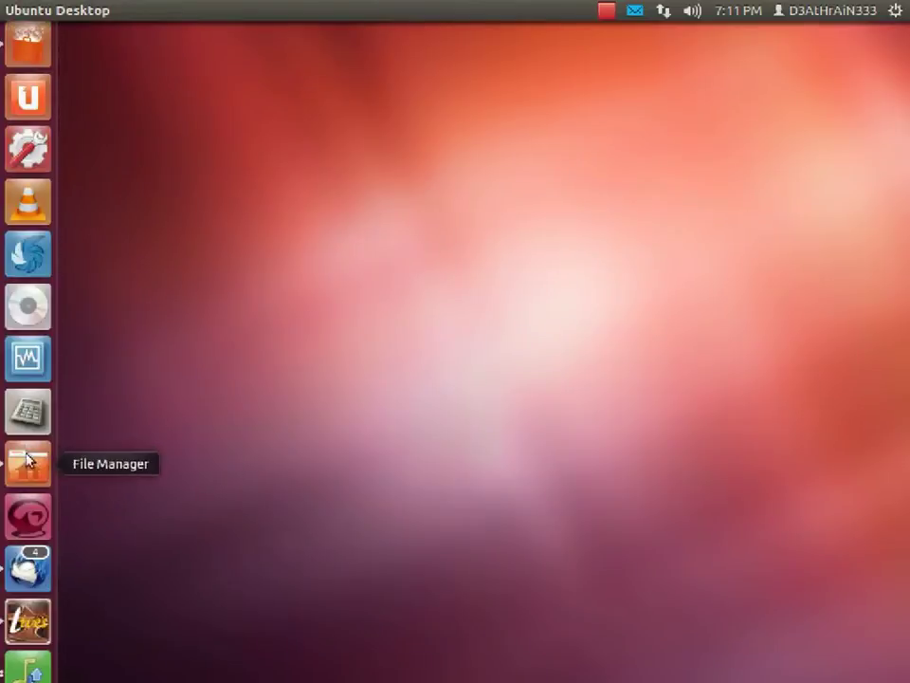
pyautogui.scroll(-1, 28, 469)
pyautogui.click(36, 549)
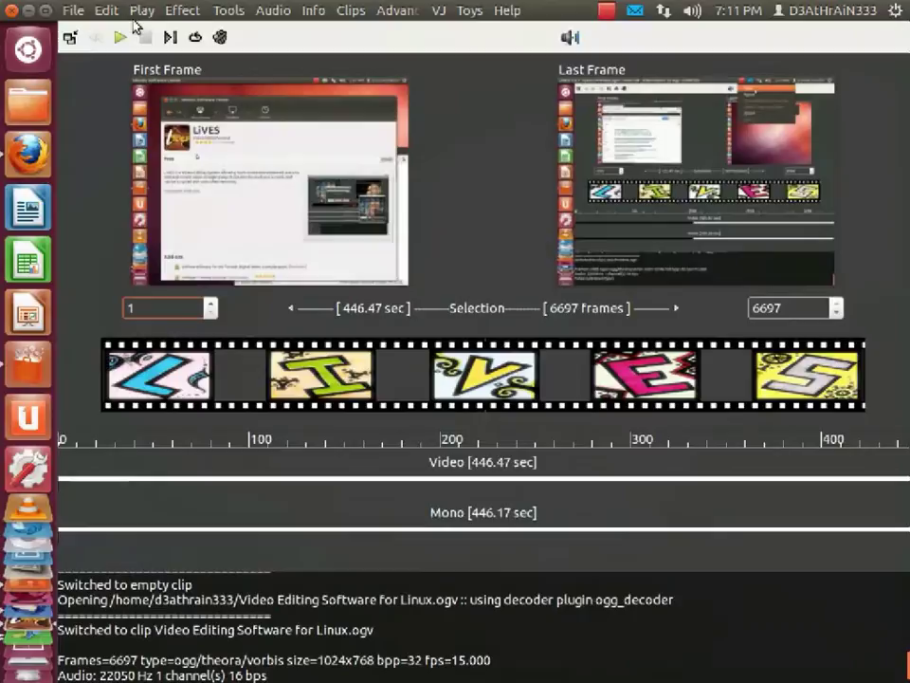
# Step: Load Memo.ogg from Downloads as the clip's new audio via Audio > Load new Audio
pyautogui.moveTo(202, 11)
pyautogui.click(279, 12)
pyautogui.click(297, 35)
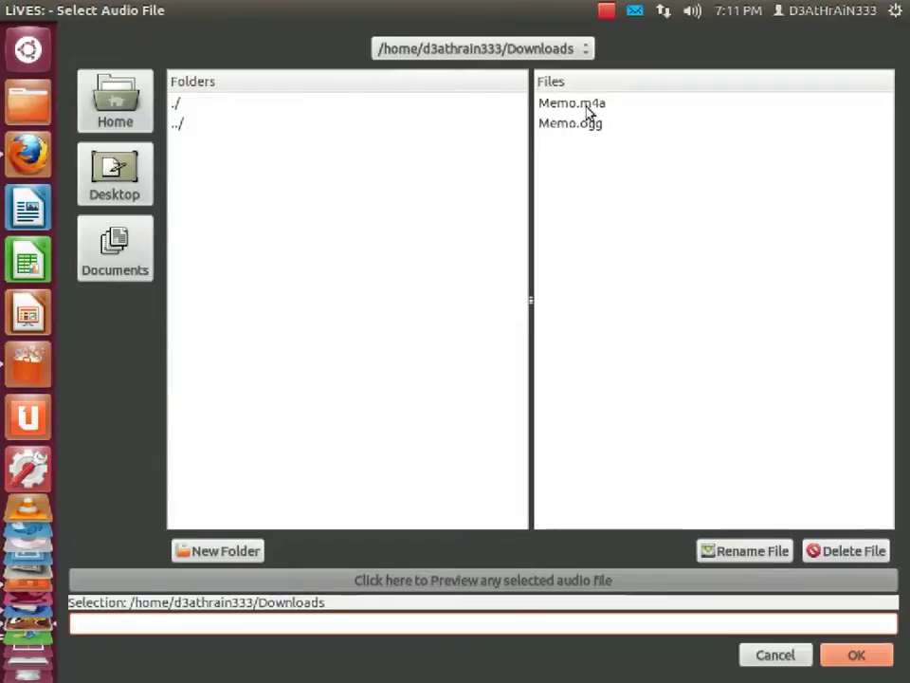
pyautogui.click(592, 129)
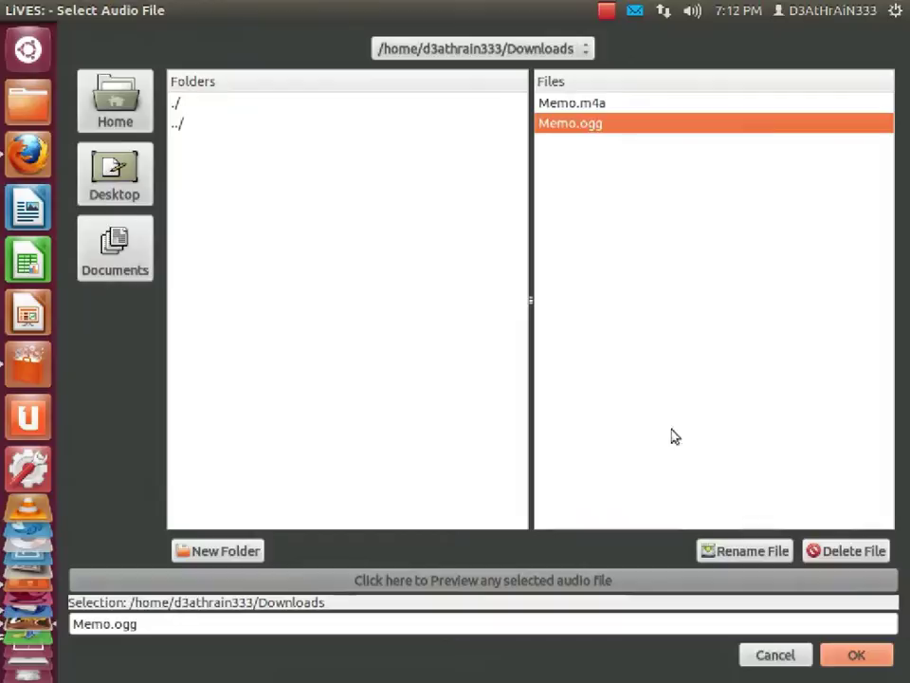
pyautogui.click(858, 654)
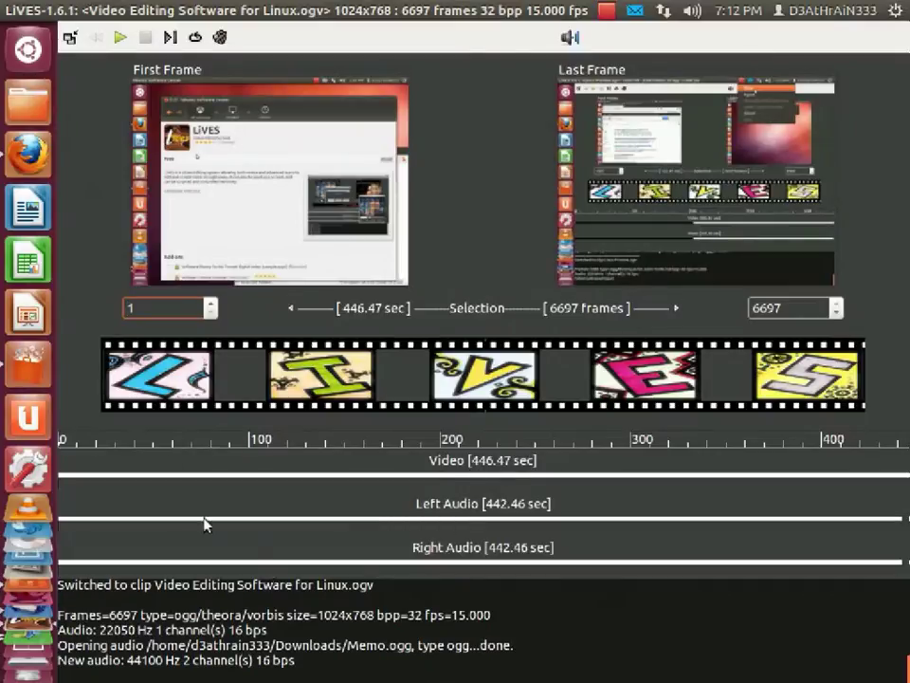
# Step: Preview the clip with its new Memo.ogg audio, then stop playback
pyautogui.click(121, 38)
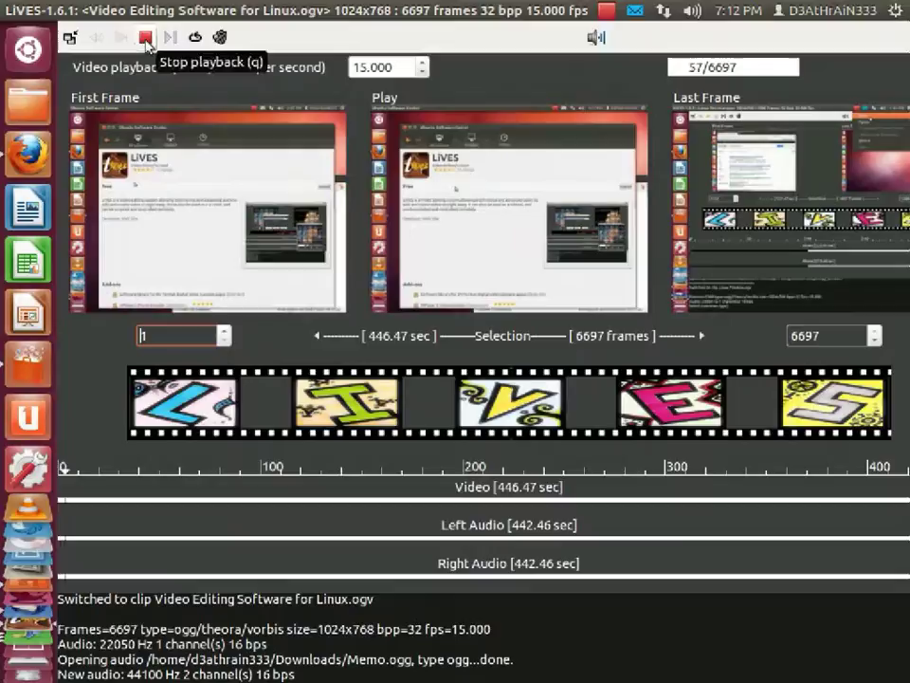
pyautogui.click(145, 40)
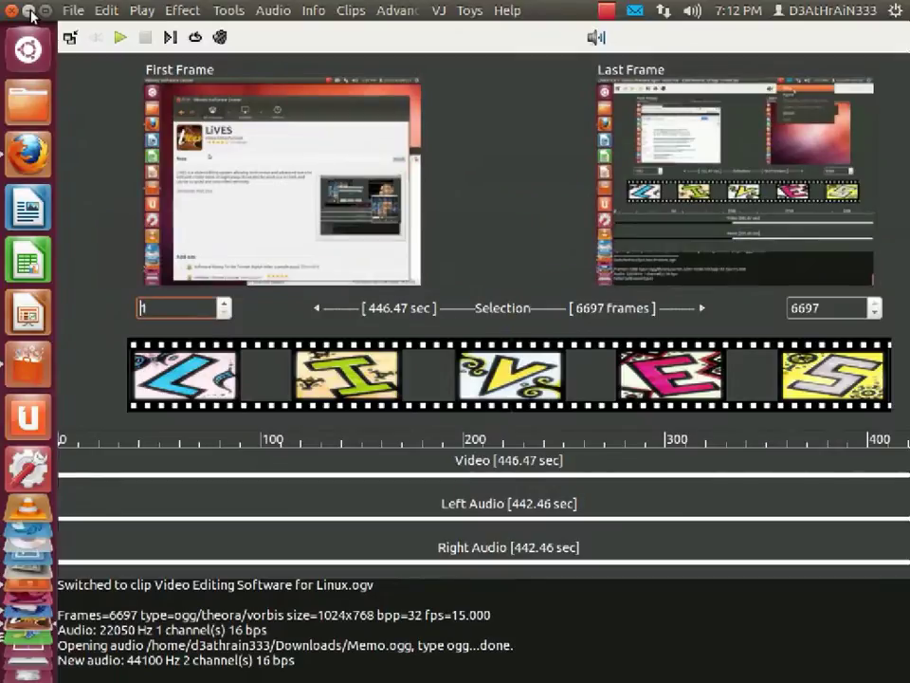
# Step: Minimize LiVES, then shift the empty Sound Converter window left and minimize it
pyautogui.click(30, 12)
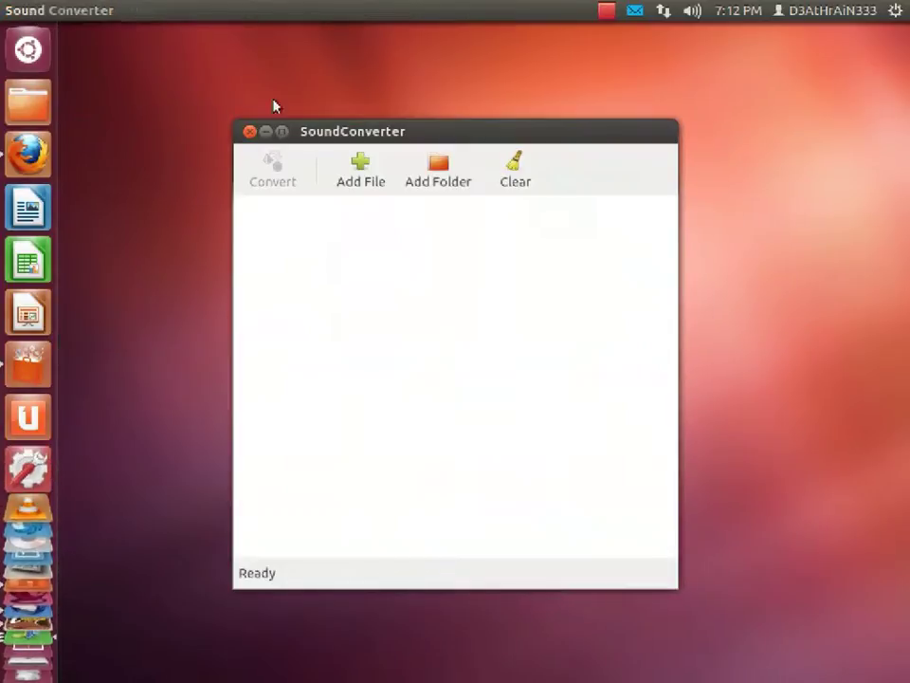
pyautogui.moveTo(359, 142); pyautogui.dragTo(283, 148)
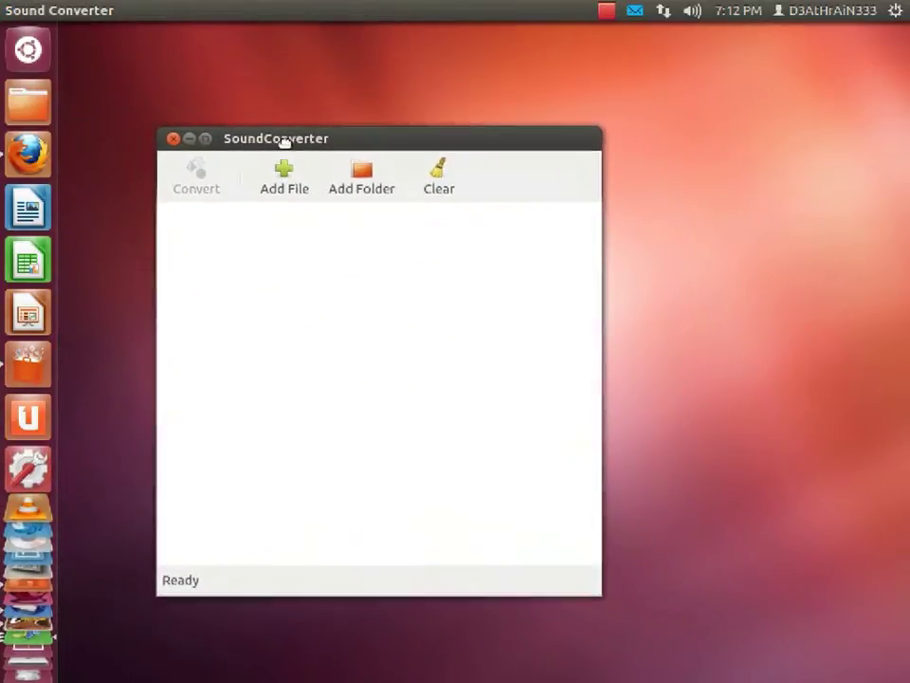
pyautogui.click(188, 139)
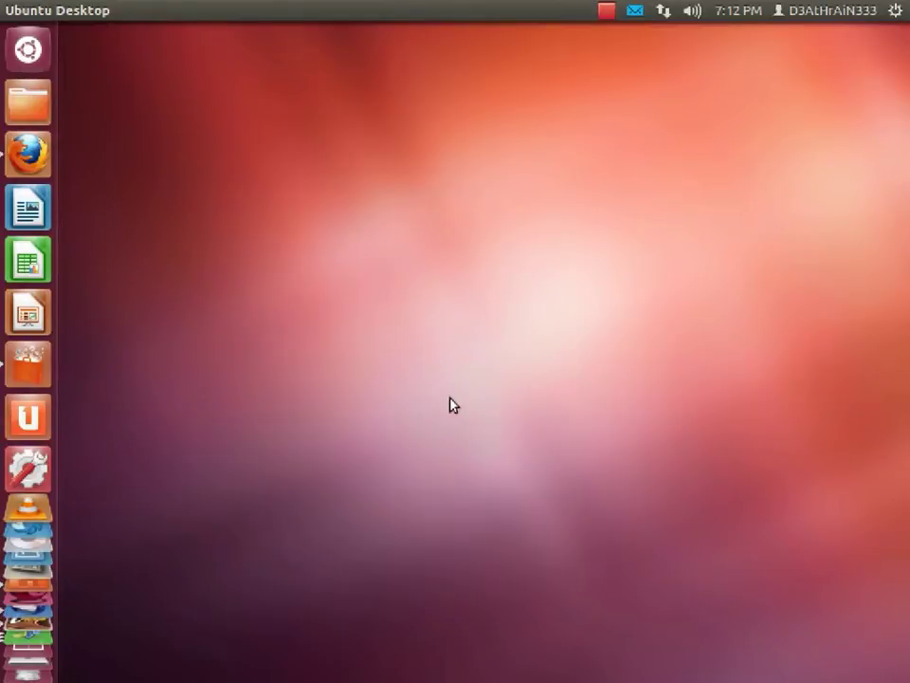
# Step: Open the red RecordMyDesktop panel indicator's menu to stop the recording
pyautogui.click(607, 13)
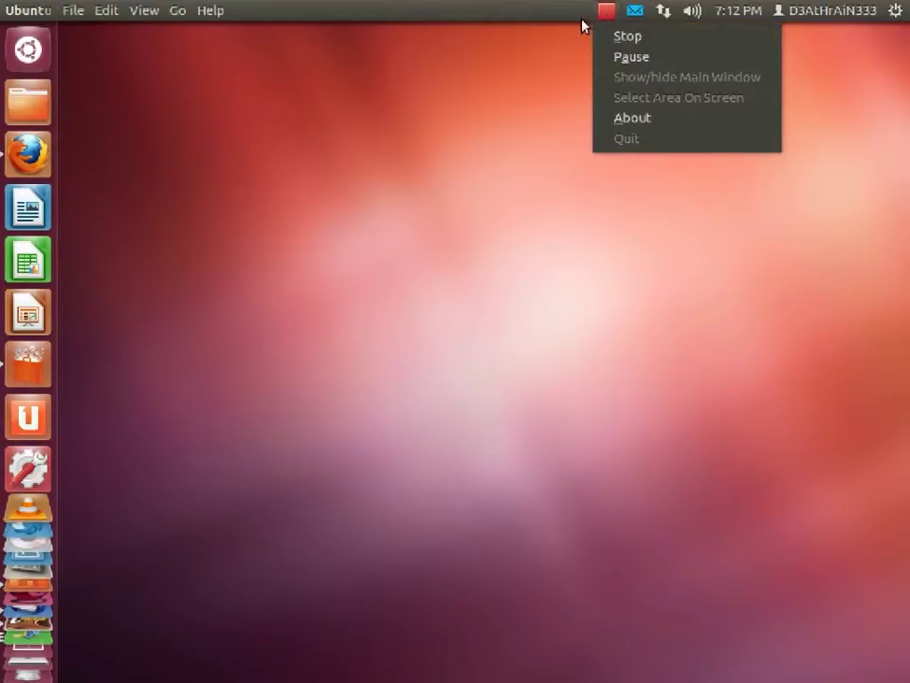